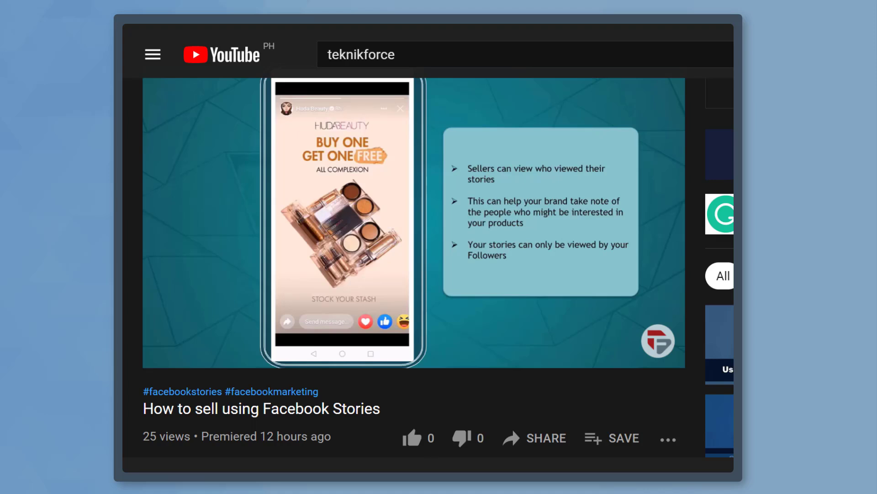
Like the 'How to sell using Facebook Stories' YouTube video so its count shows 1
left_click(412, 439)
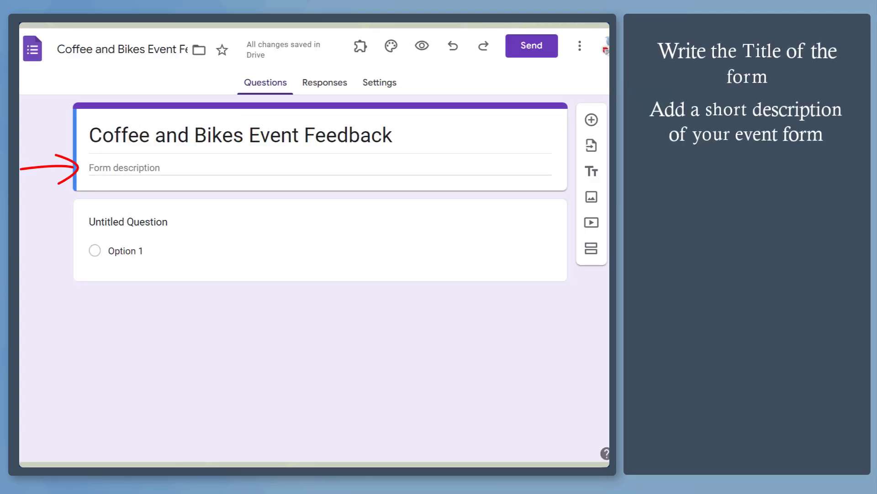
Select the first question of the Coffee and Bikes Event Feedback form for editing
left_click(101, 239)
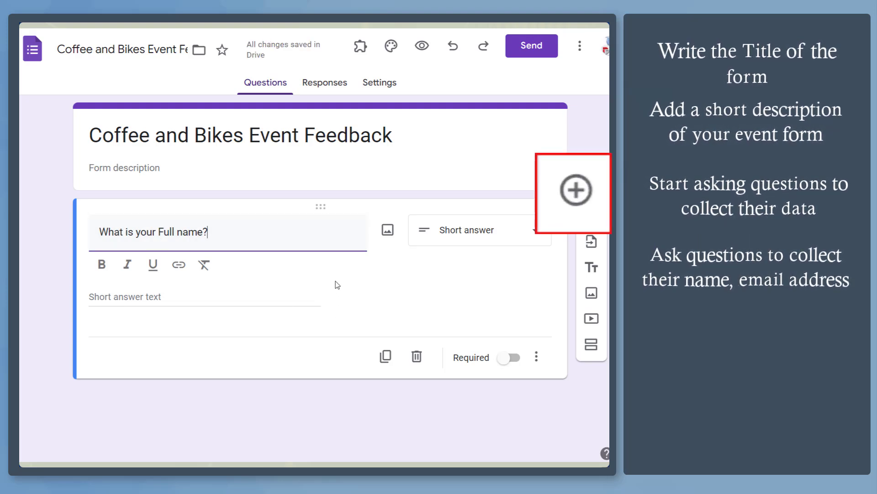
Duplicate the Full name question and retitle the copy 'What is your email address?'
left_click(386, 356)
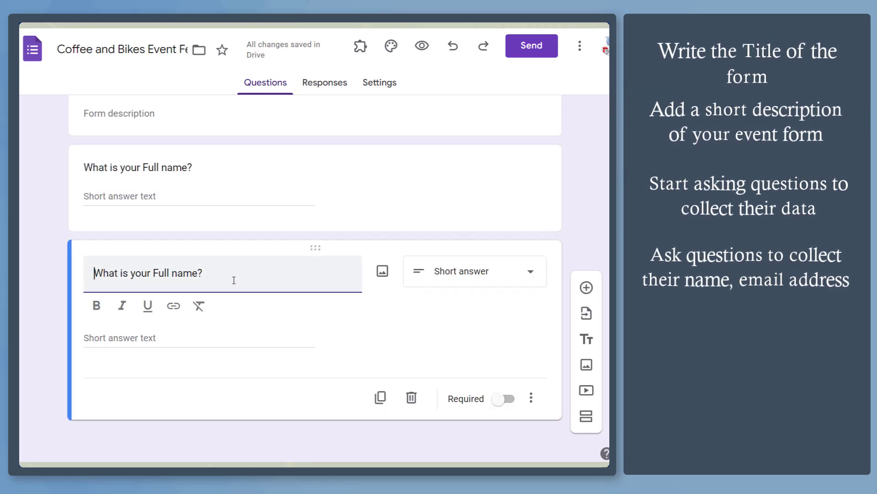
key("ctrl+a")
type("What is your email address?")
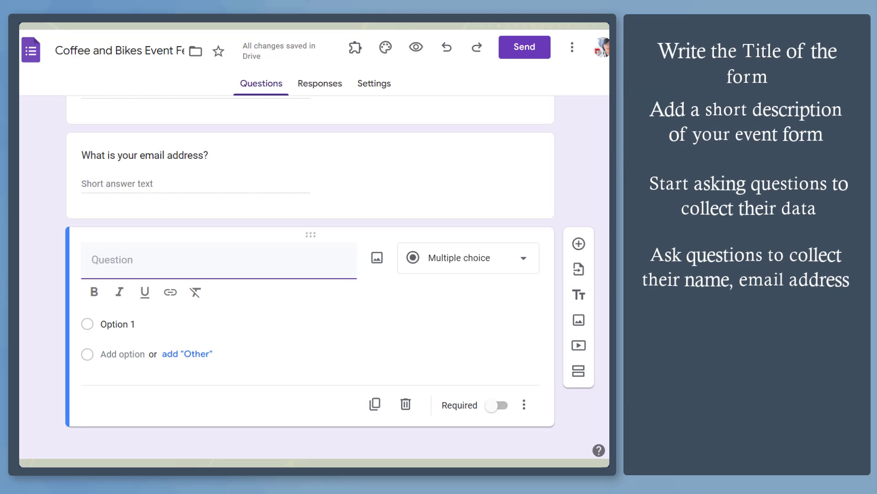
Add 'Follow our Facebook Page to be updated to our next events' with the page link as Option 1
type("Follow our Face")
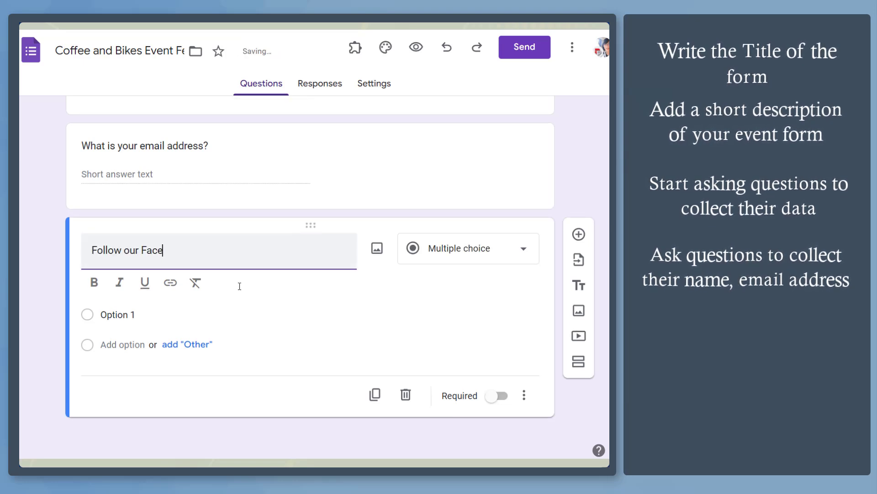
type("book Page to be updated to our next events")
left_click(137, 328)
type("https://www.facebook.com/caferusko")
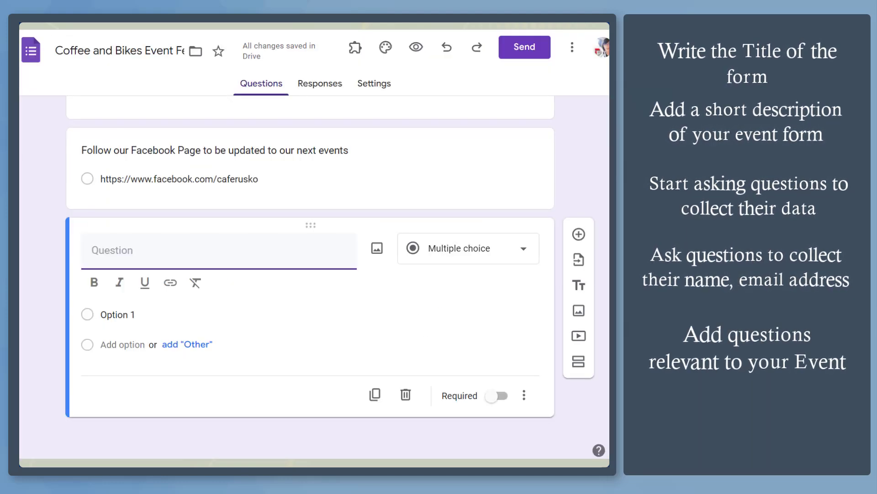
Create the 1–5 linear scale 'How satisfied are you with the event?' labelled Not Satisfied to Very Satisfied
type("How satisfied are you with the event?")
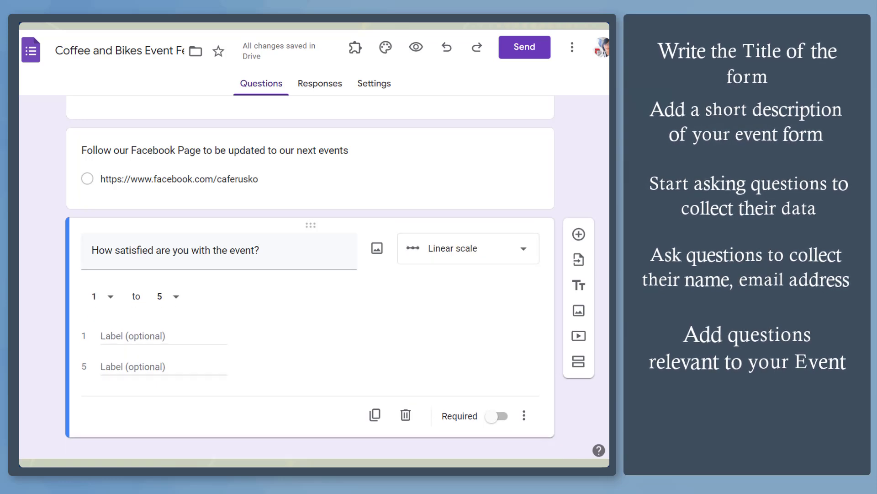
left_click(167, 296)
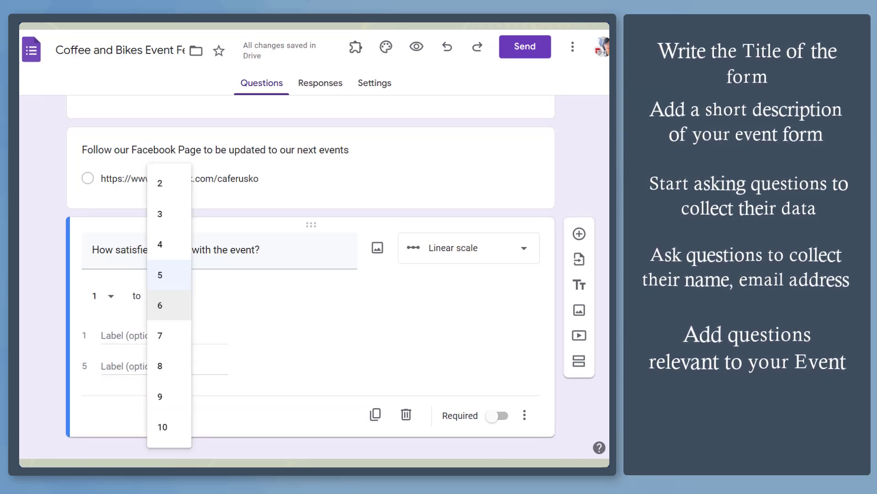
left_click(365, 310)
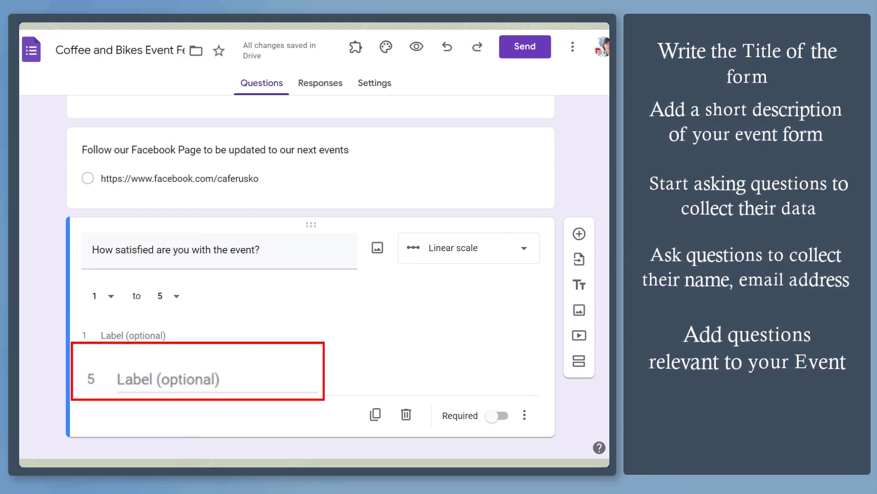
type("Not Satisfied")
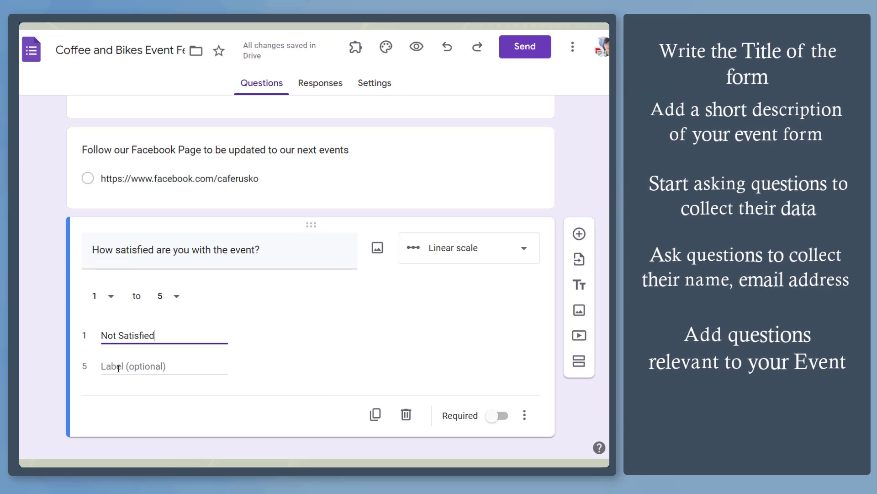
left_click(118, 368)
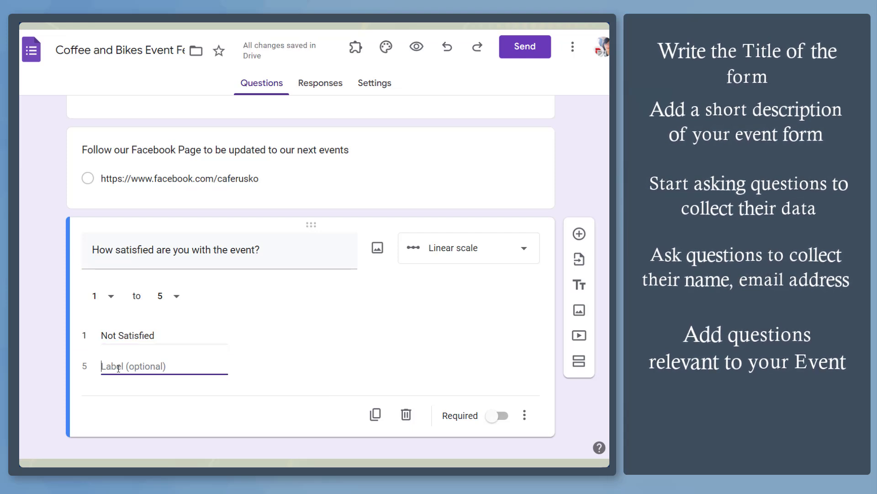
type("Very Satisfi")
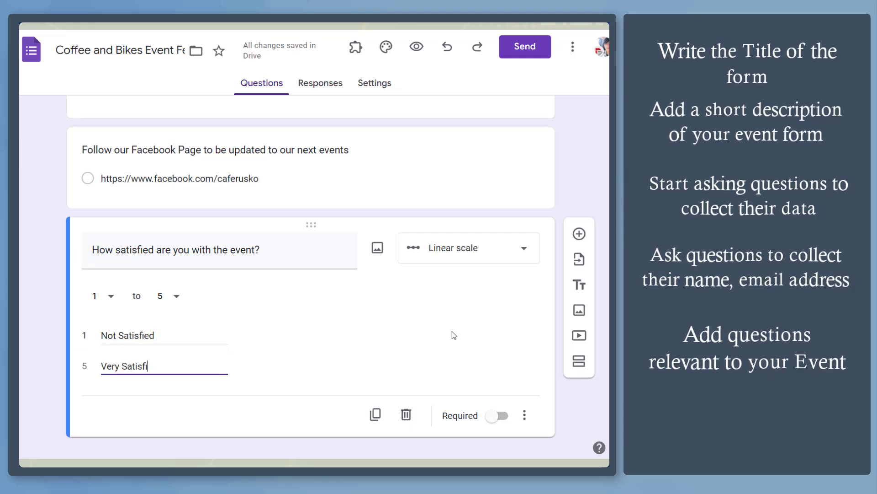
type("ed")
left_click(579, 234)
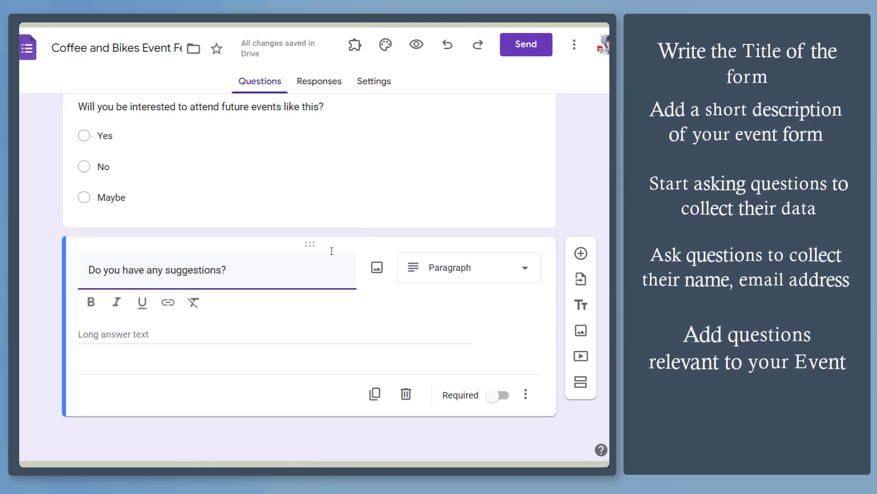
Extend the suggestions question with 'We might consider it in our future events.'
type("We might consider ")
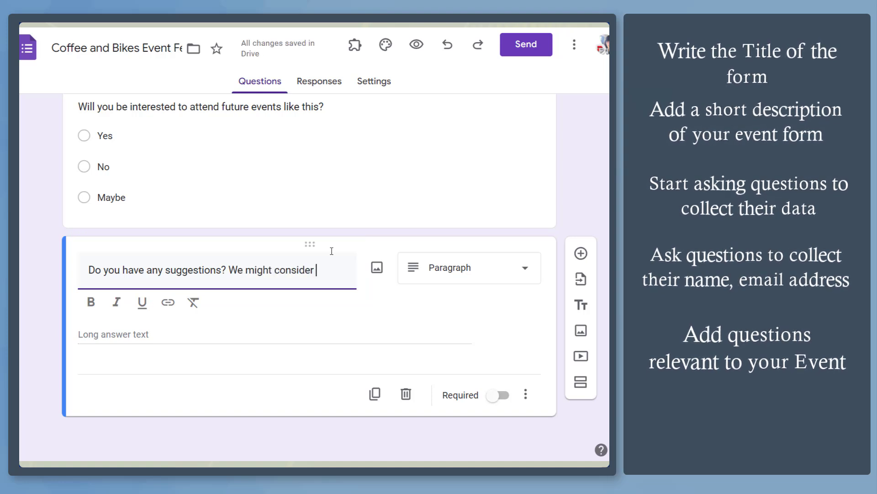
type("it in our future events.")
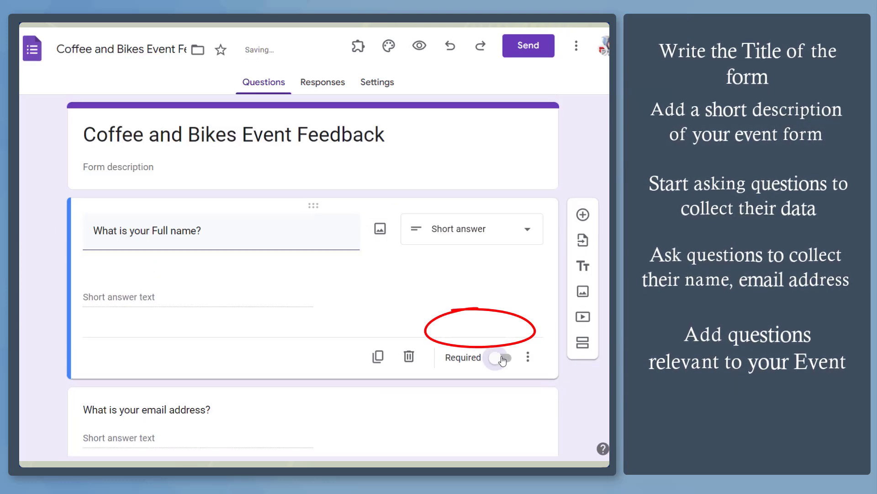
Mark the Full name, email, Facebook Page, satisfaction and suggestions questions as required
left_click(502, 359)
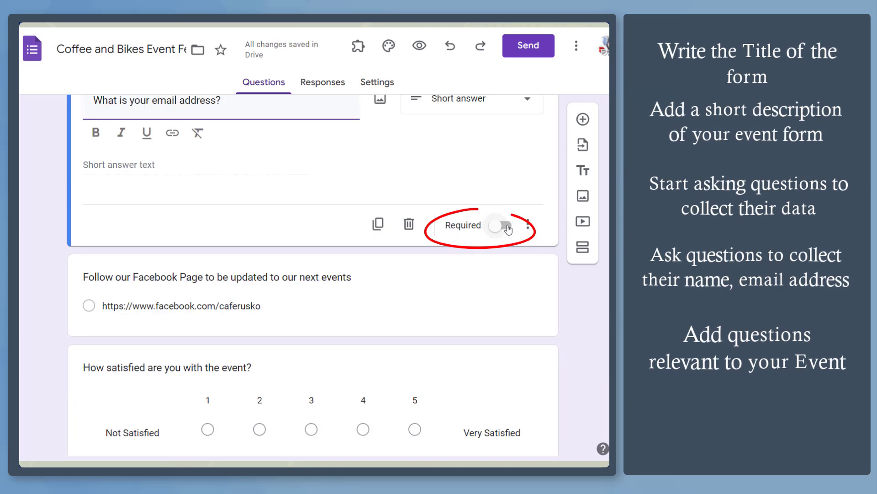
left_click(506, 225)
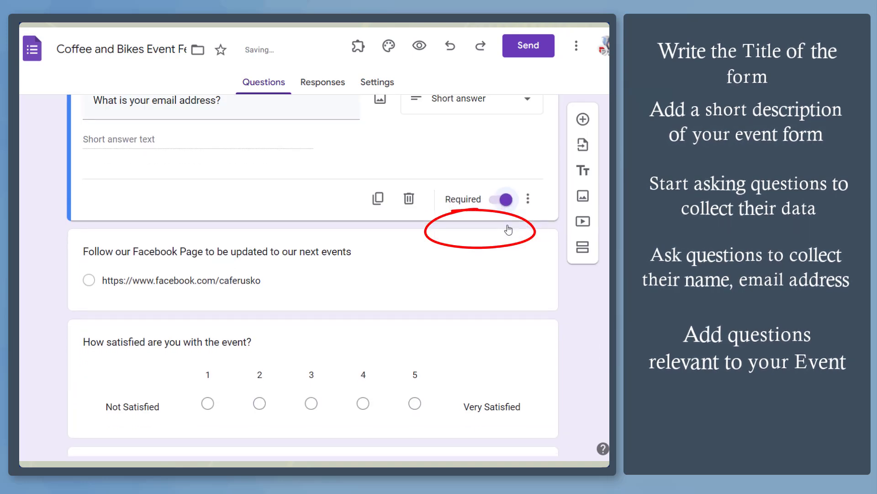
left_click(506, 310)
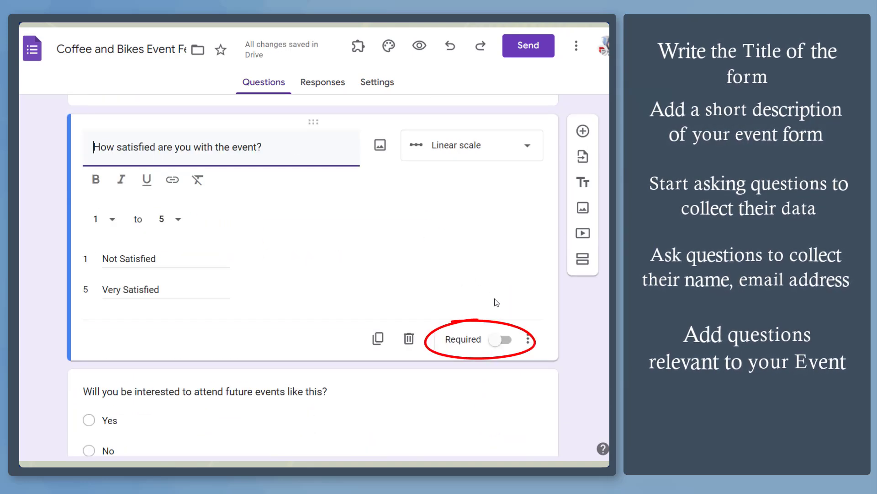
left_click(506, 336)
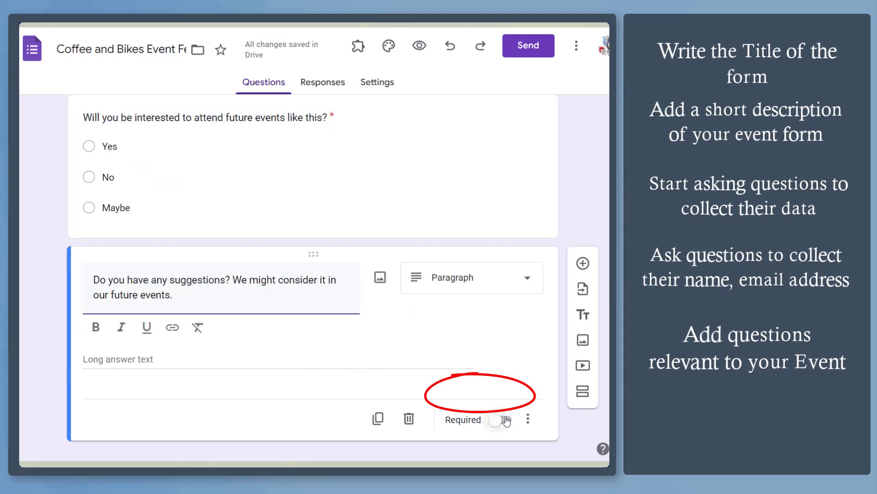
left_click(506, 420)
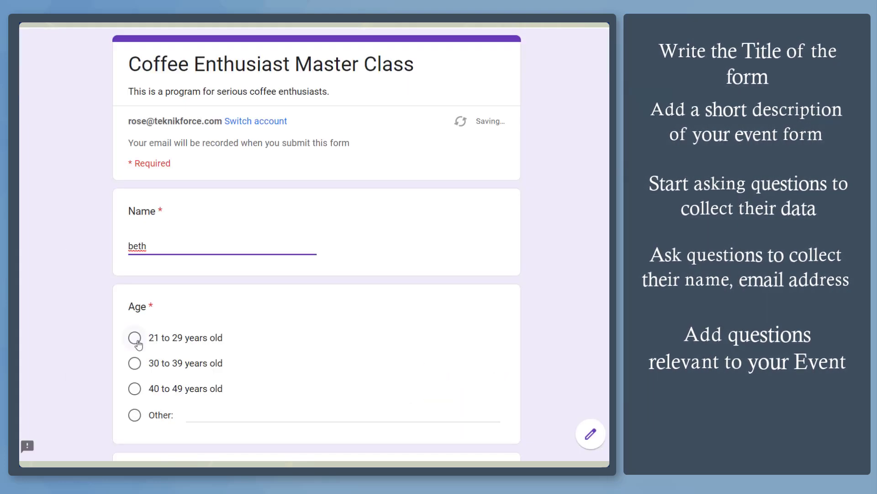
In the test response, choose the 21 to 29 years old age range and enter a contact number
left_click(134, 338)
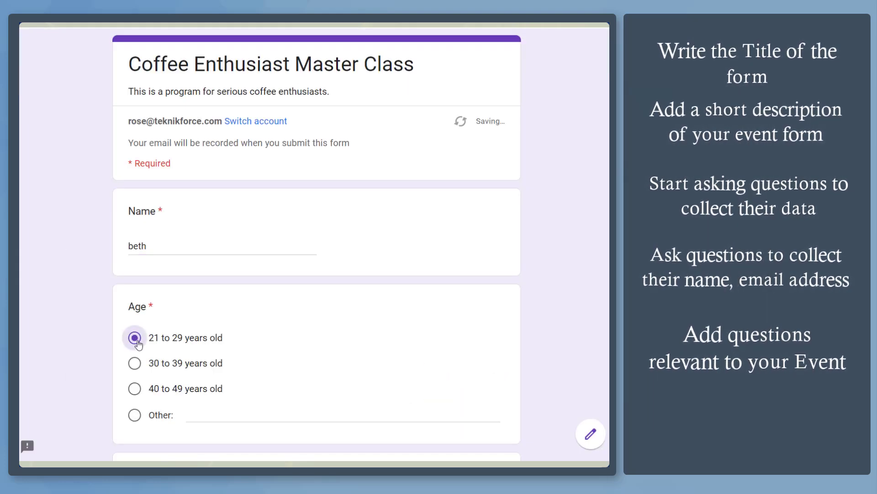
scroll(137, 320, "down", 4)
left_click(203, 276)
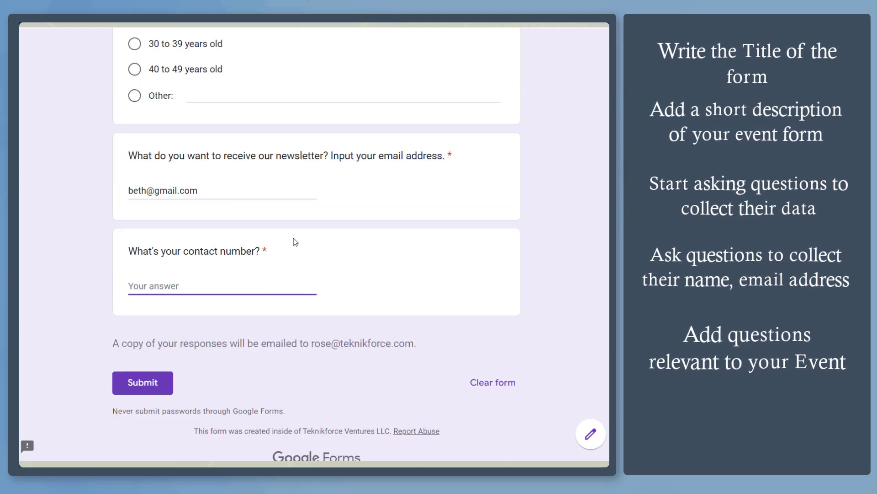
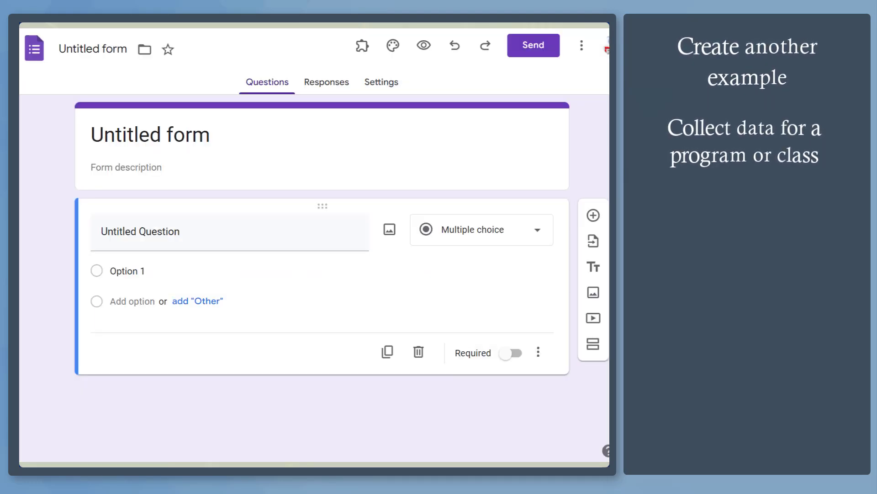
Title the new form 'Coffee Enthusiast Master Class' with description 'This is a program for serious coffee enthusiasts.'
left_click(93, 49)
type("Coffee Enthusiast Master Class")
left_click(157, 165)
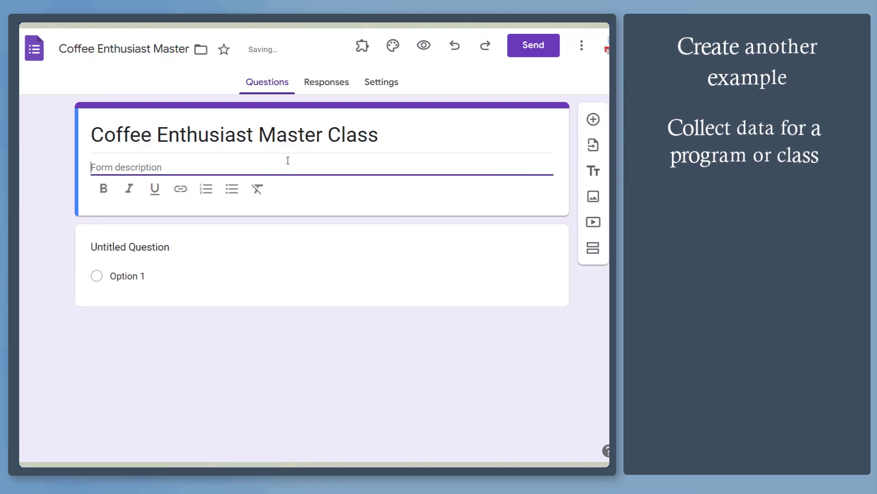
type("This is a program fo")
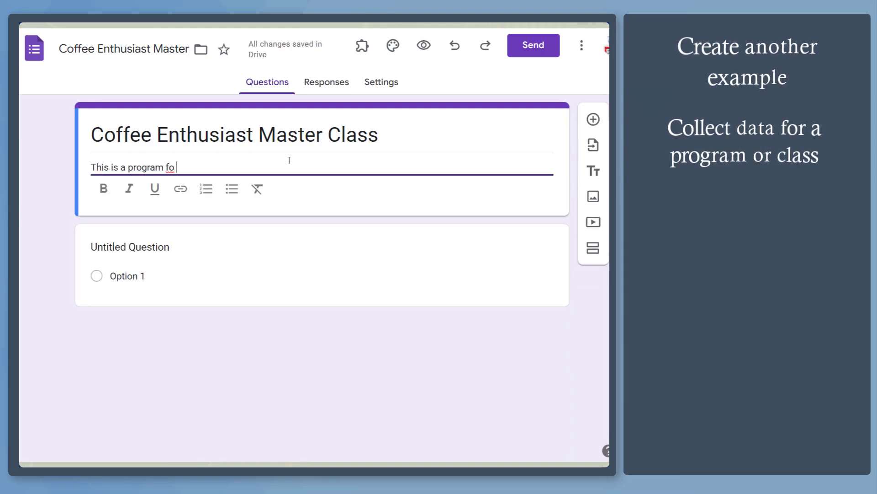
type("r serious coffee enthusiasts.")
left_click(270, 233)
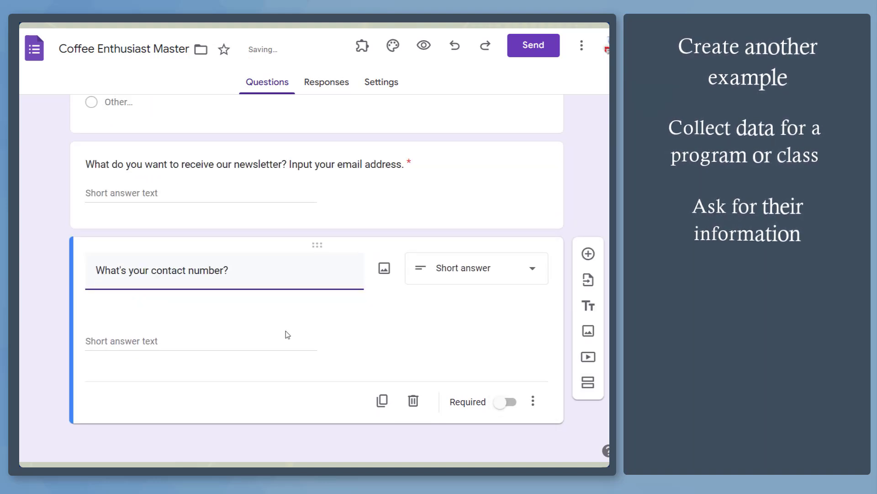
Require the contact number with Length validation: minimum 11 characters, error 'Invalid mobile number'
left_click(287, 334)
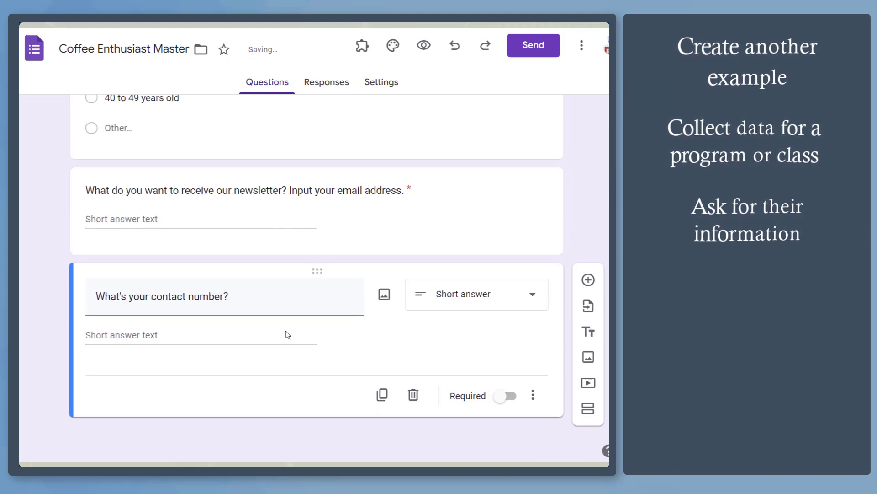
left_click(533, 395)
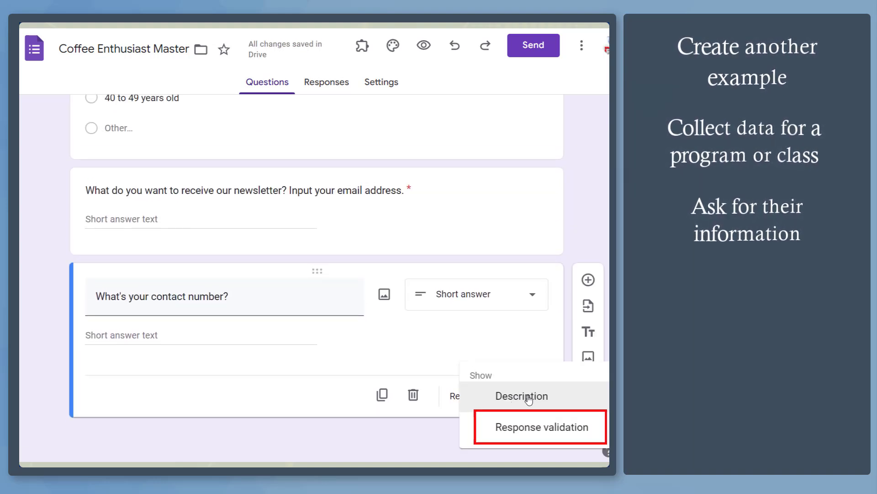
left_click(592, 437)
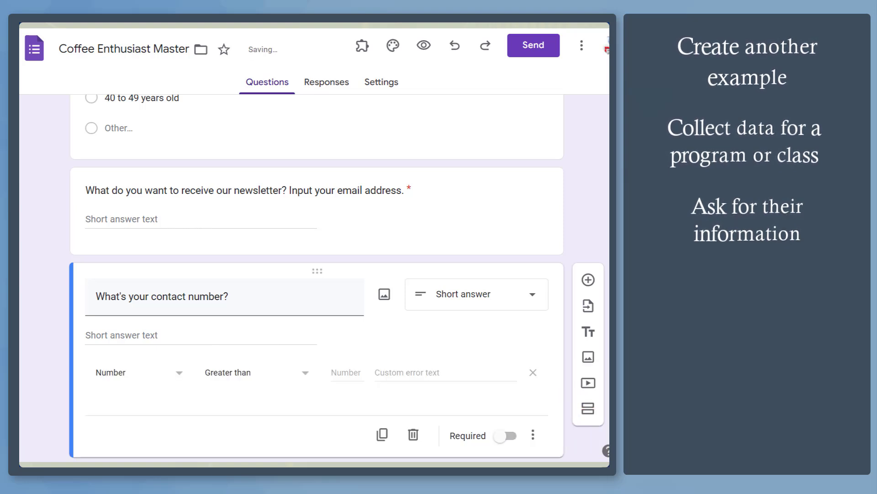
left_click(128, 373)
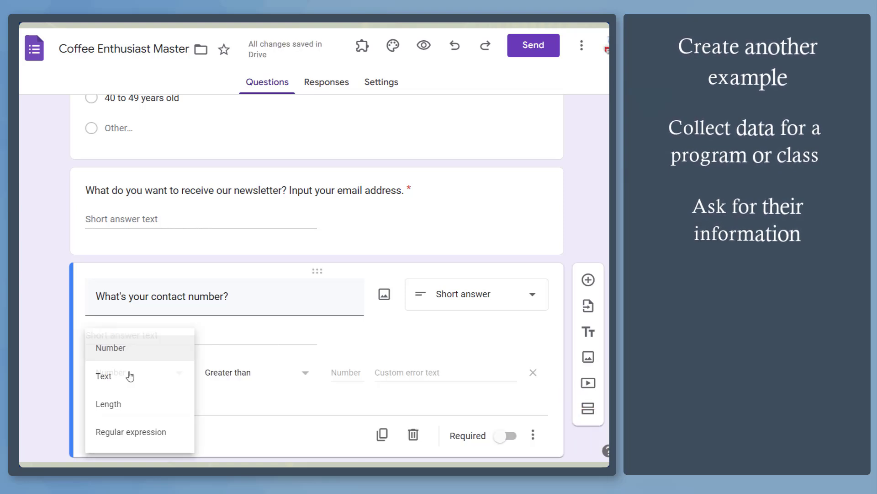
left_click(133, 412)
left_click(303, 372)
left_click(301, 400)
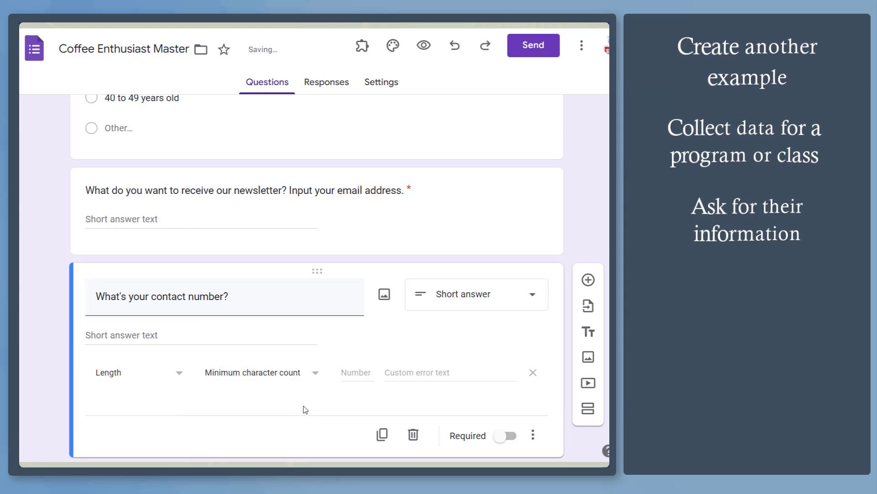
type("11")
key("Tab")
type("Invalid mobile number")
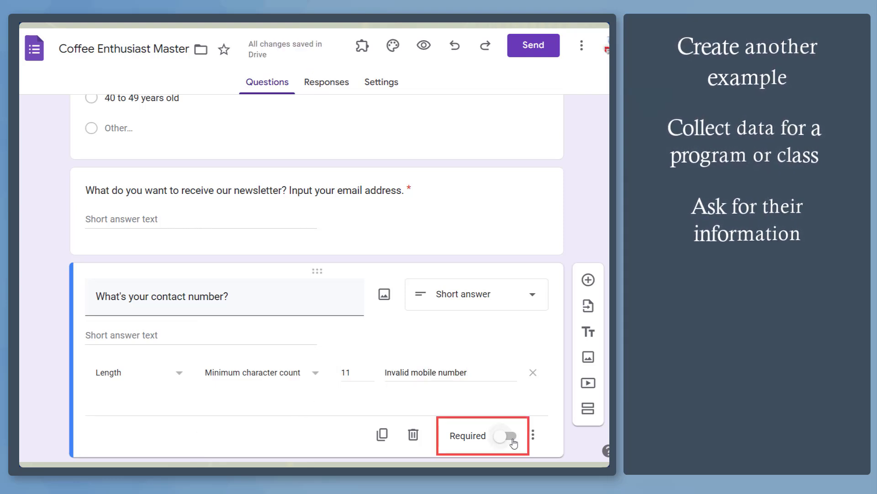
left_click(511, 437)
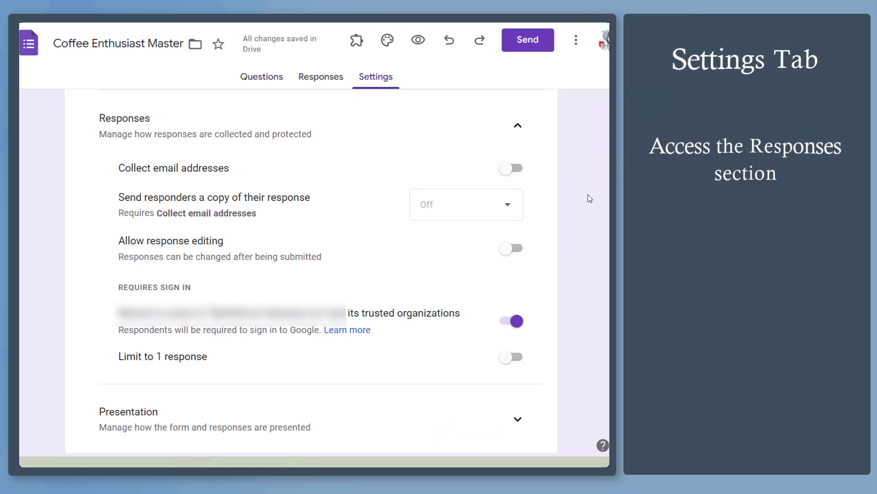
Turn on Collect email addresses and set Send responders a copy to Always
left_click(513, 166)
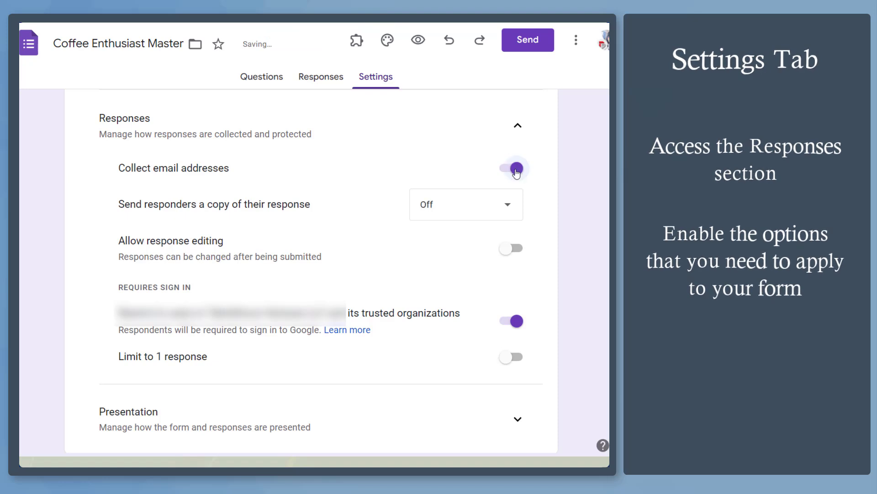
left_click(513, 203)
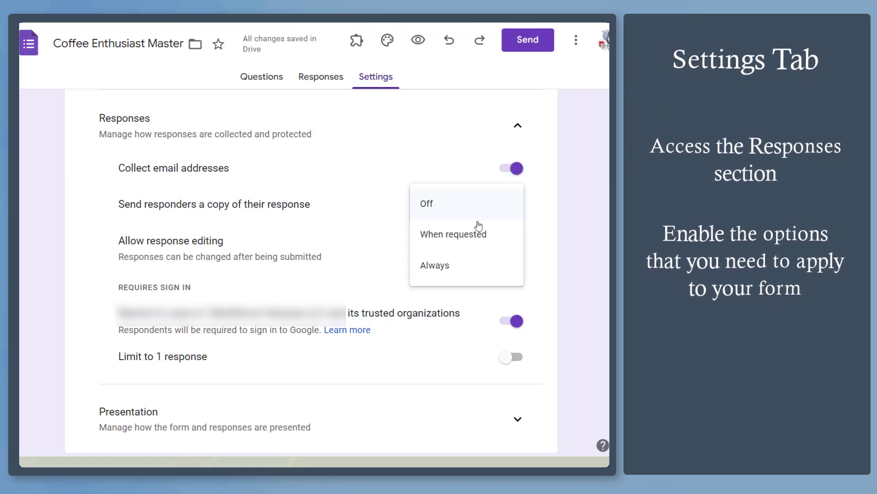
left_click(489, 270)
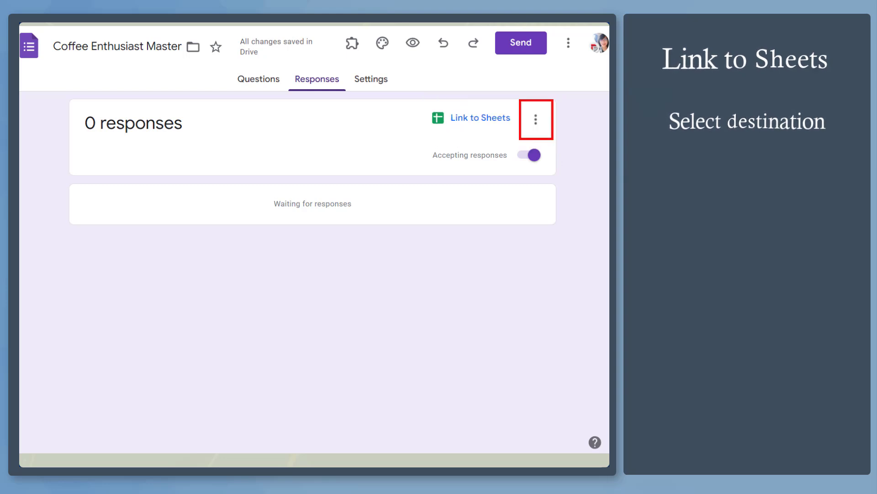
Set the response destination to a new spreadsheet, briefly checking existing spreadsheets before creating one
left_click(537, 121)
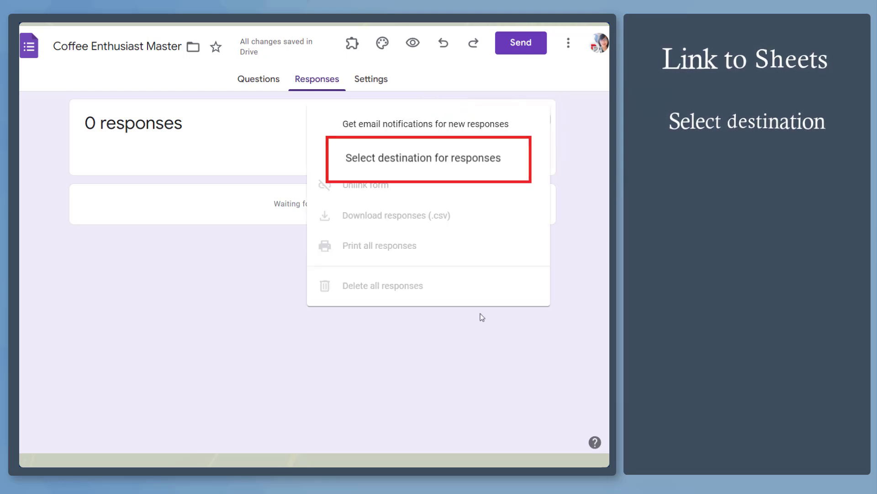
left_click(498, 170)
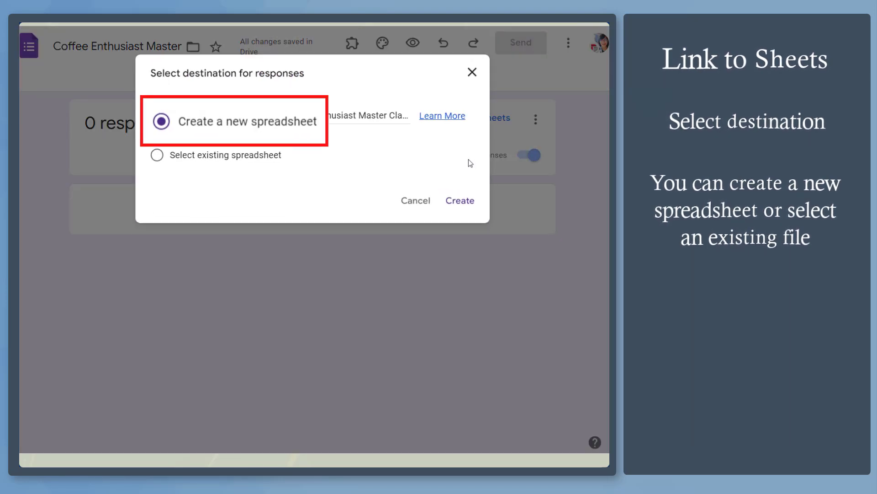
left_click(158, 156)
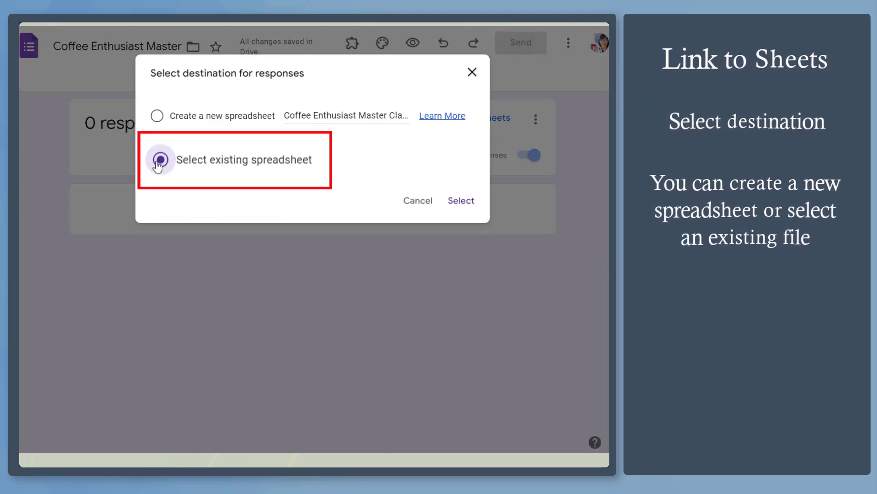
left_click(466, 206)
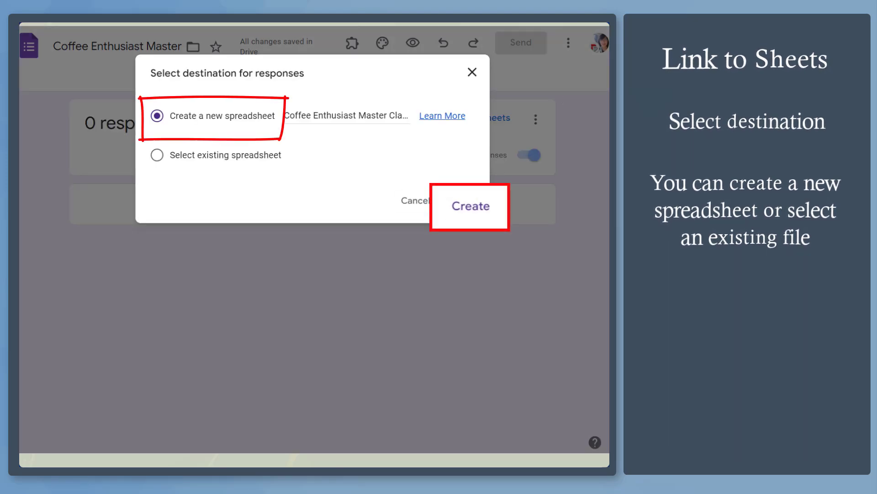
left_click(461, 211)
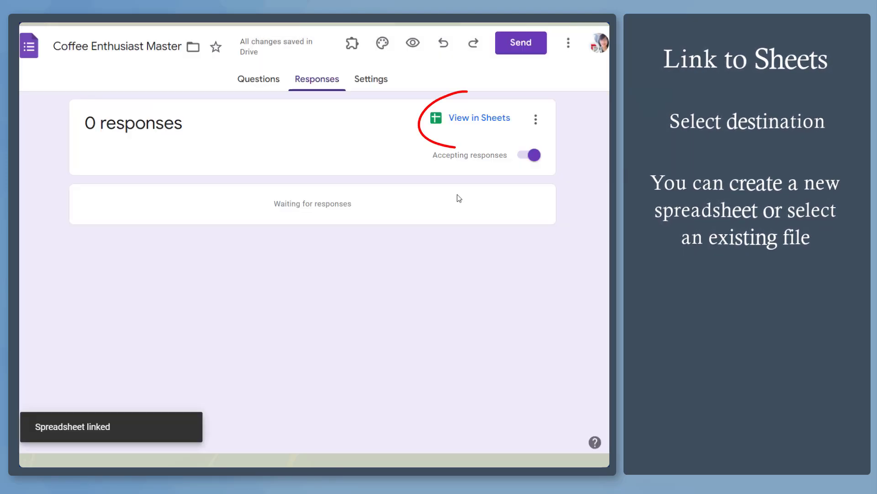
View the 'Coffee Enthusiast Master Class (Responses)' sheet with Timestamp, Email Address, Name and Age columns
left_click(469, 127)
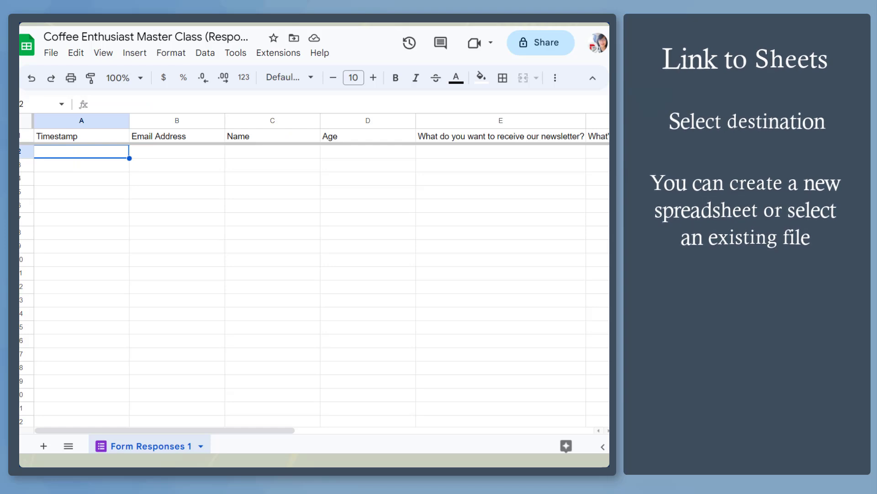